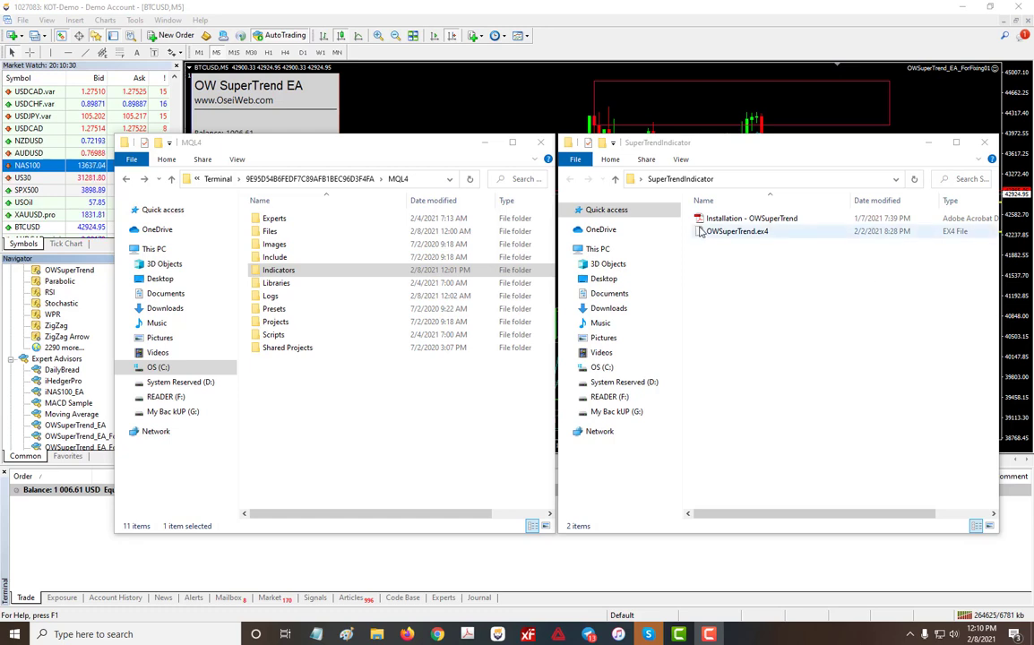
# Locate OWSuperTrend.ex4, the MQL4 Indicators folder and the OWSuperTrend installation PDF in File Explorer
pyautogui.click(730, 232)
pyautogui.click(285, 271)
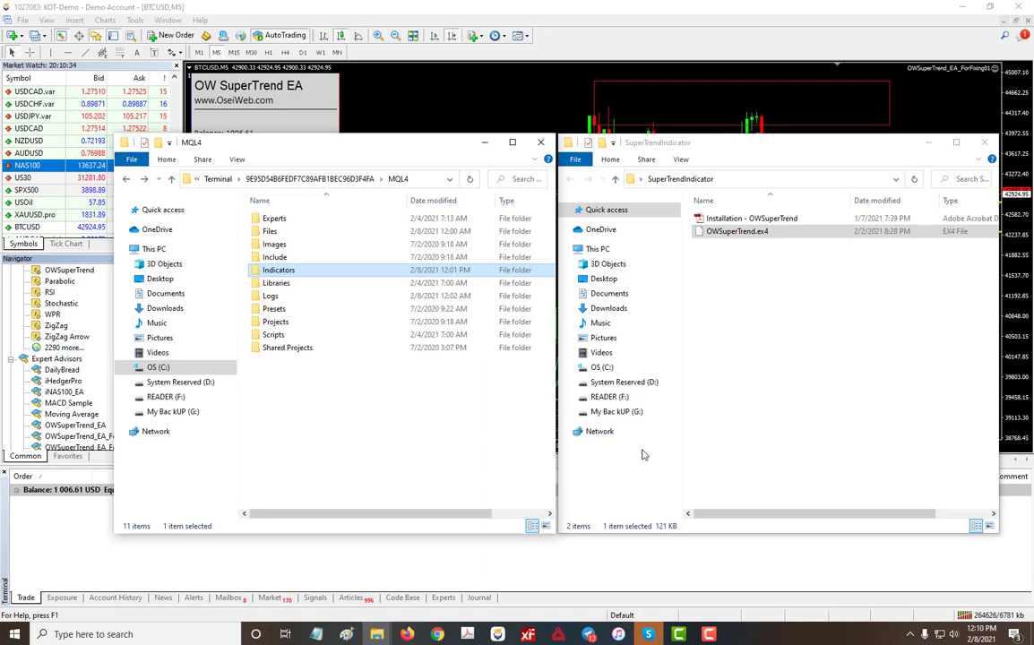
pyautogui.click(717, 218)
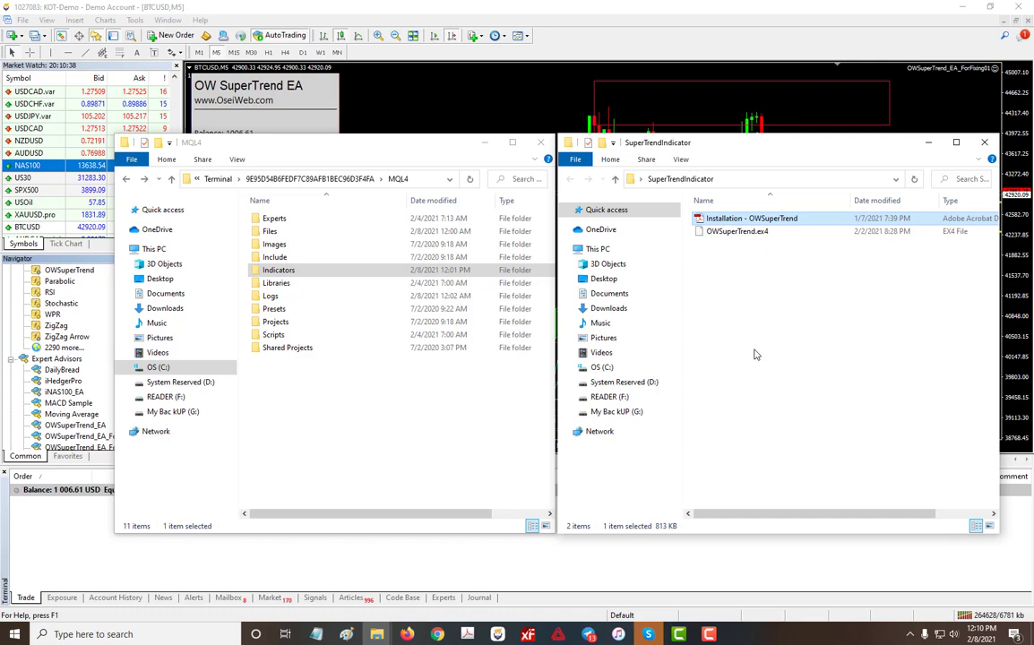
# Back in MetaTrader, refresh the Navigator's Indicators list and select the new OWSuperTrend indicator
pyautogui.click(474, 105)
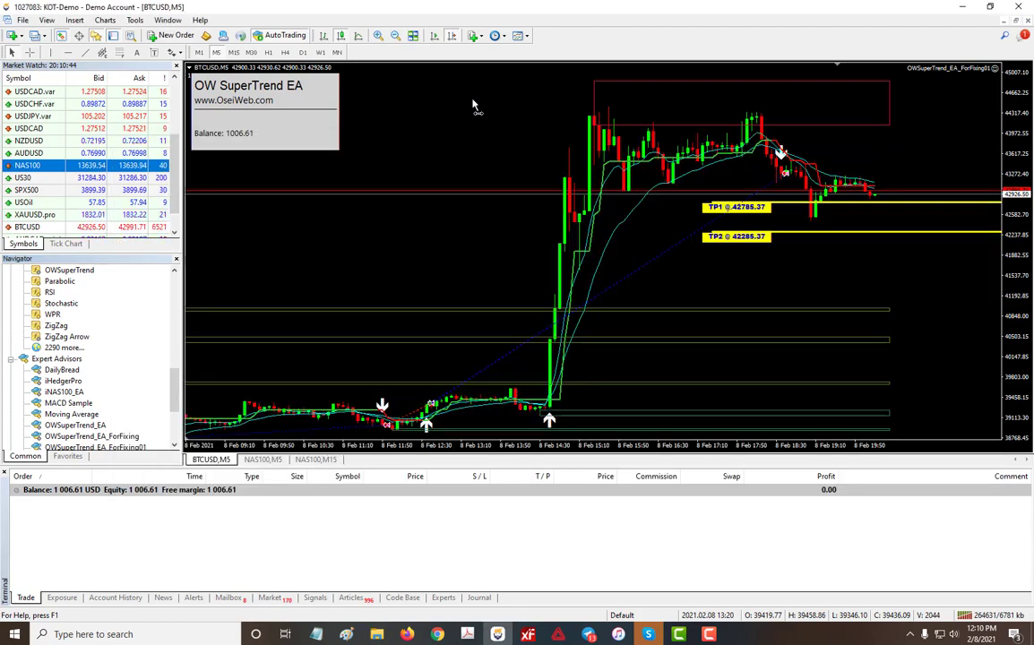
pyautogui.click(50, 305)
pyautogui.rightClick(50, 305)
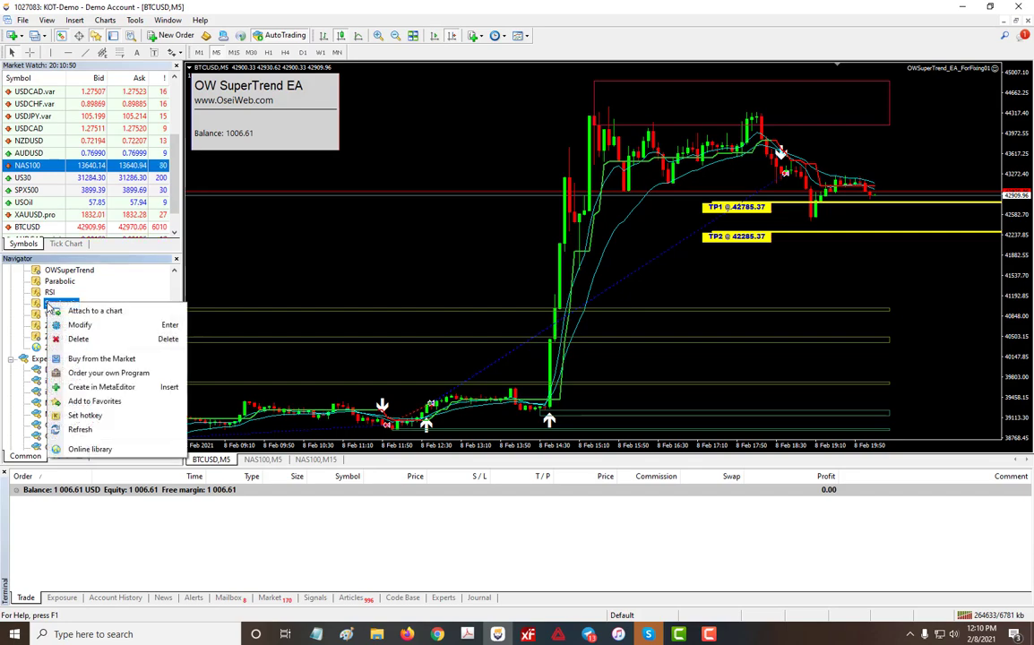
pyautogui.click(97, 431)
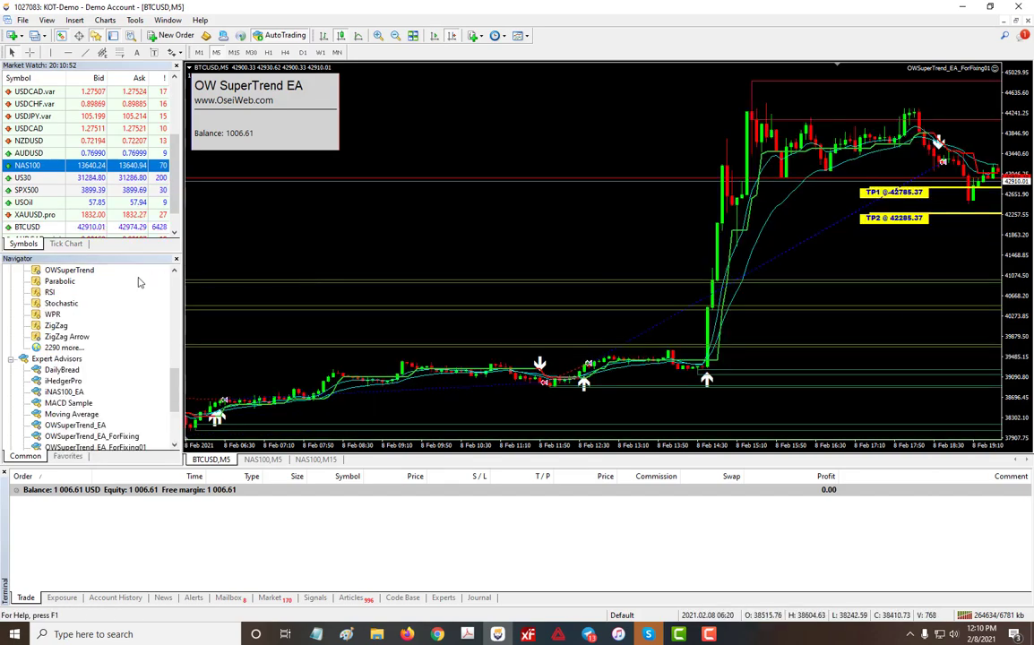
pyautogui.click(71, 271)
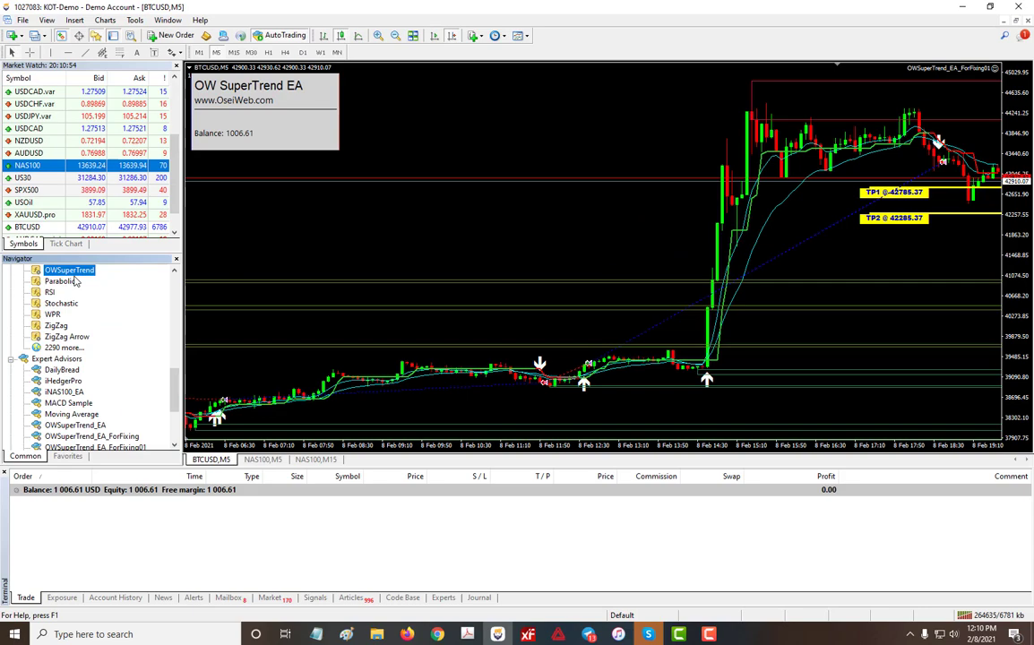
pyautogui.scroll(-5, 665, 291)
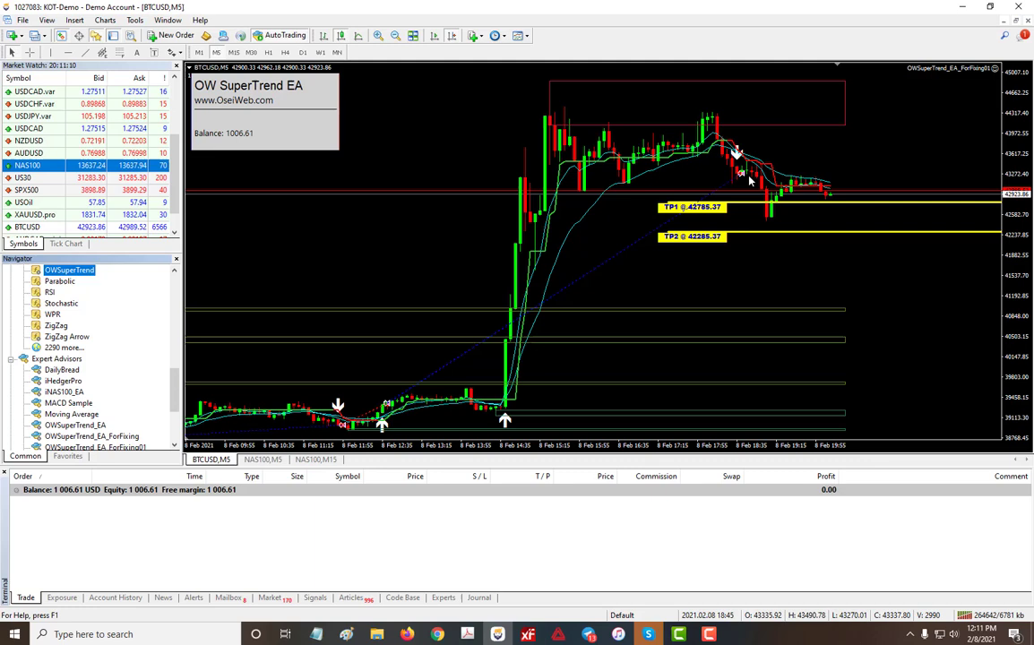
pyautogui.moveTo(740, 163)
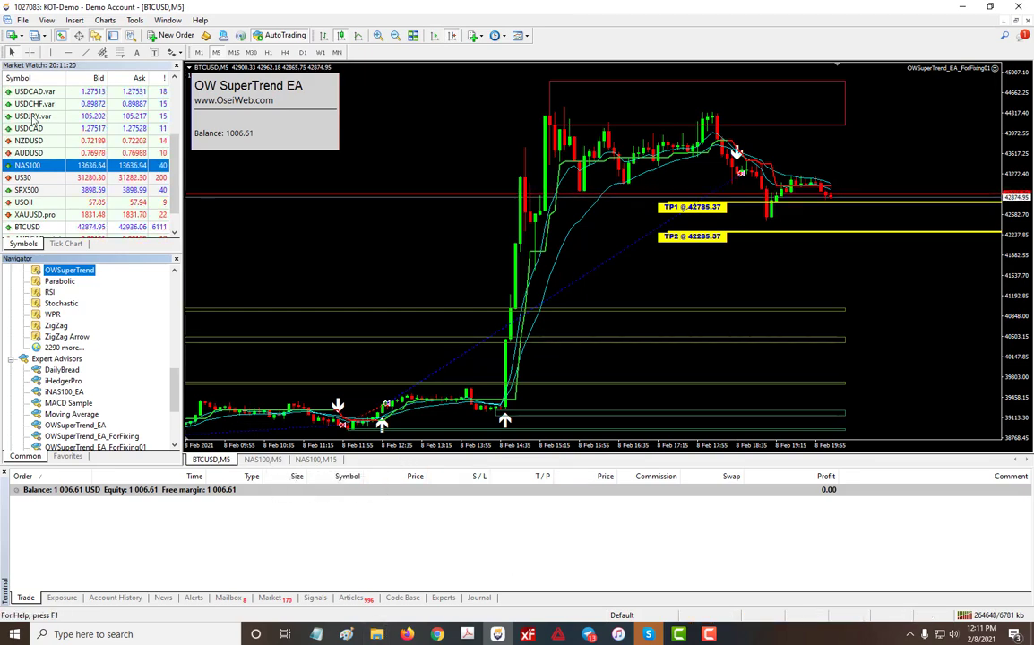
# Open a NAS100 chart window from Market Watch and jump it to the most recent bars
pyautogui.rightClick(43, 165)
pyautogui.click(79, 184)
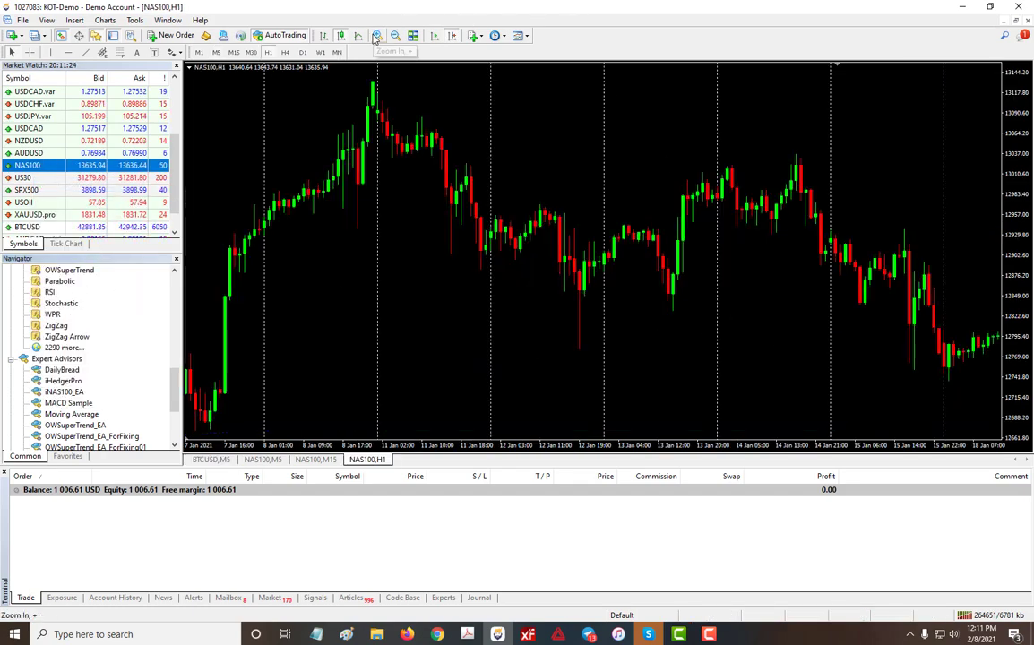
pyautogui.click(434, 36)
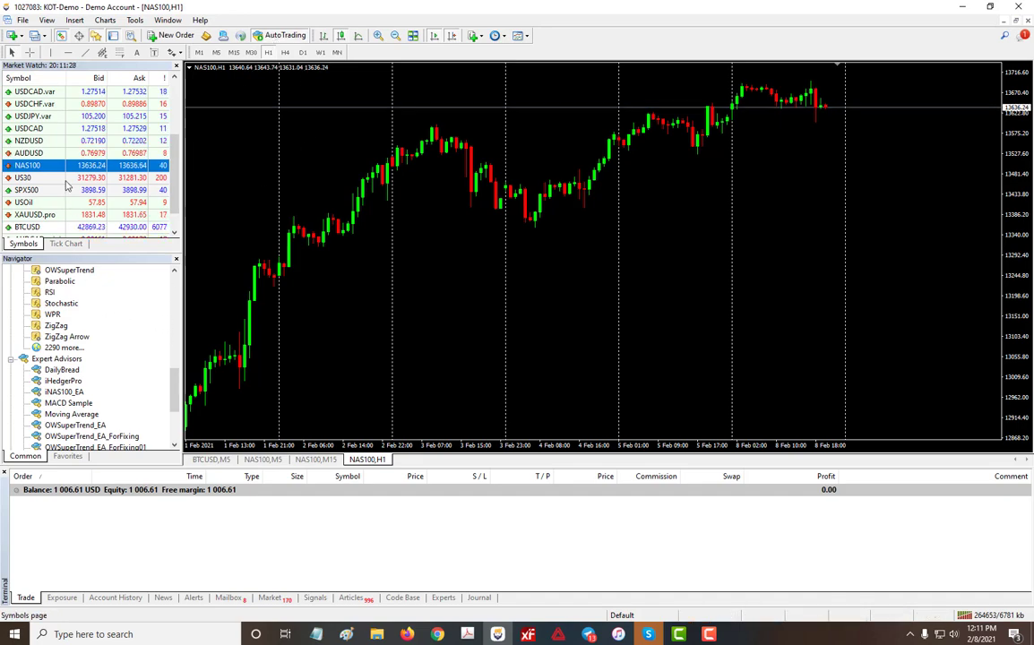
# Attach OWSuperTrend to the NAS100 H1 chart with its default settings
pyautogui.doubleClick(69, 271)
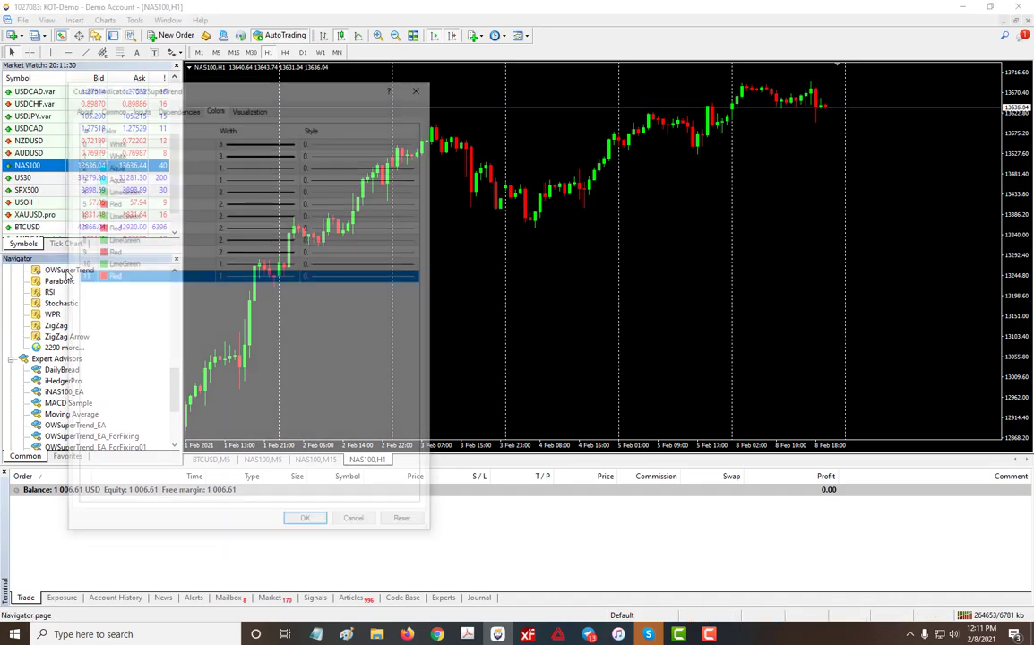
pyautogui.click(79, 107)
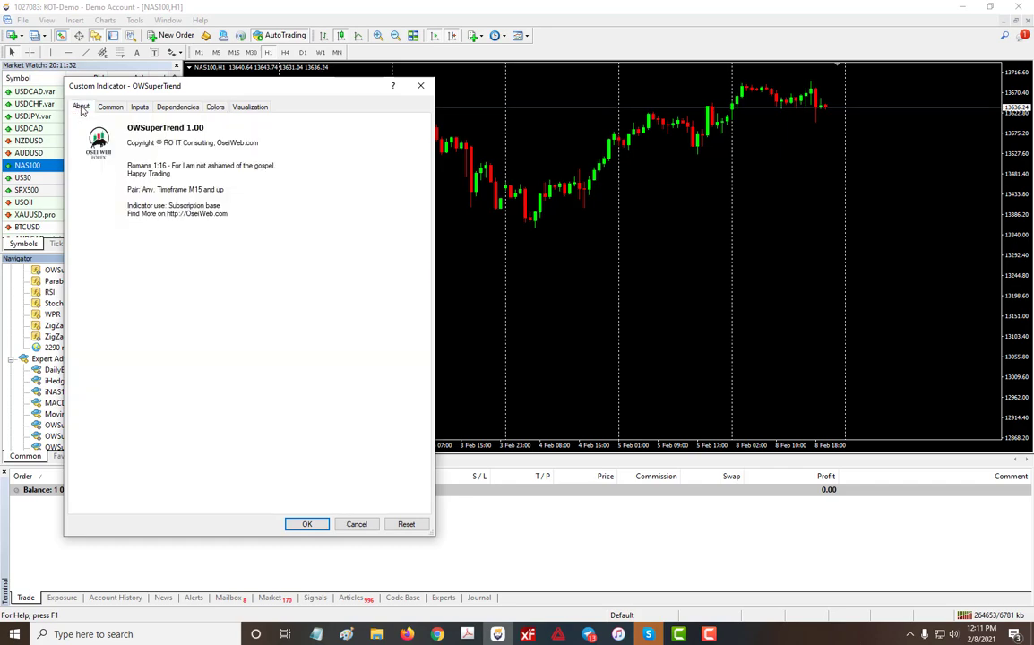
pyautogui.click(308, 525)
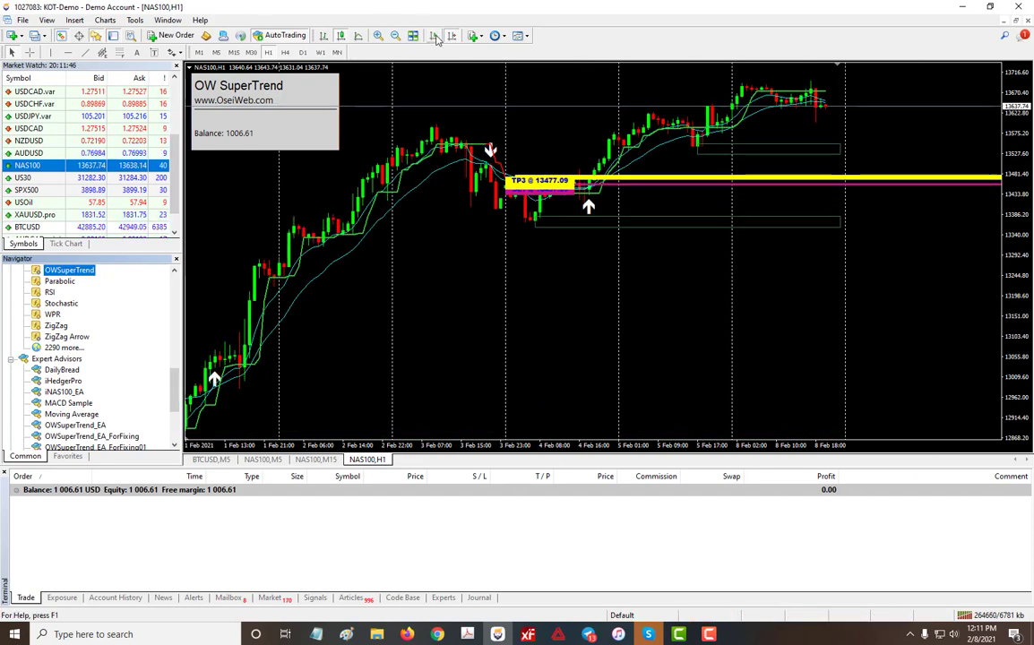
# Change the NAS100 chart to M30, then M15, and dismiss the sell signal alert
pyautogui.scroll(5, 517, 383)
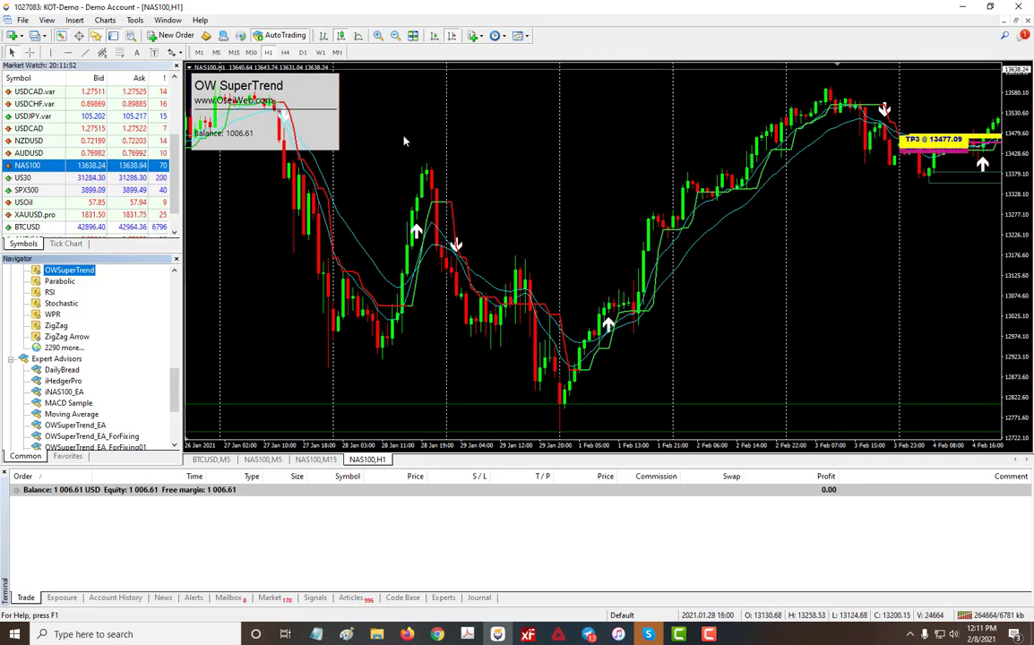
pyautogui.click(251, 52)
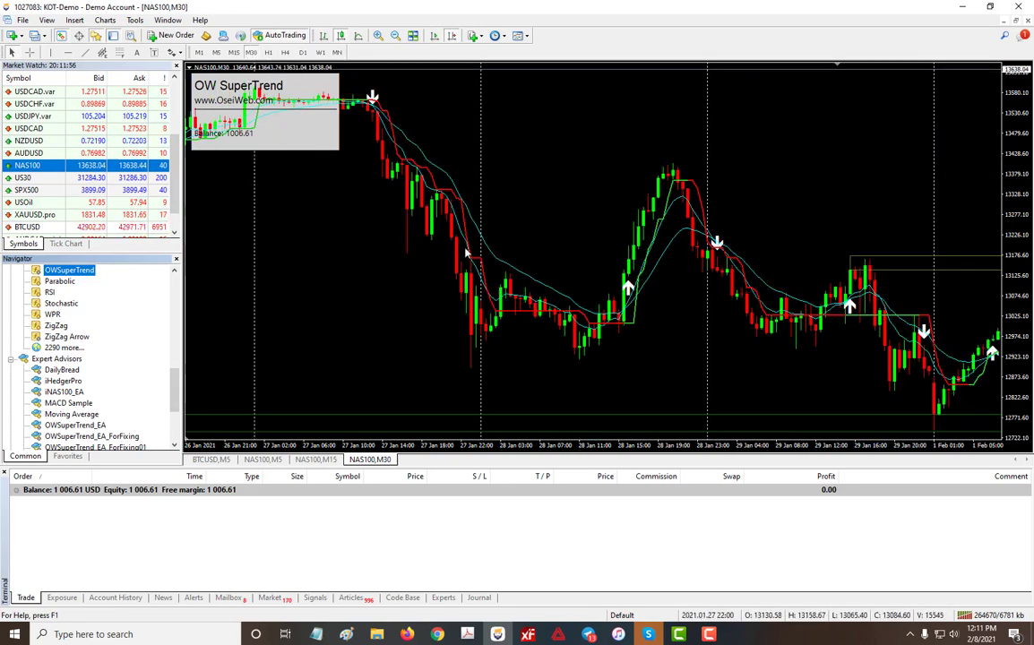
pyautogui.scroll(-15, 609, 287)
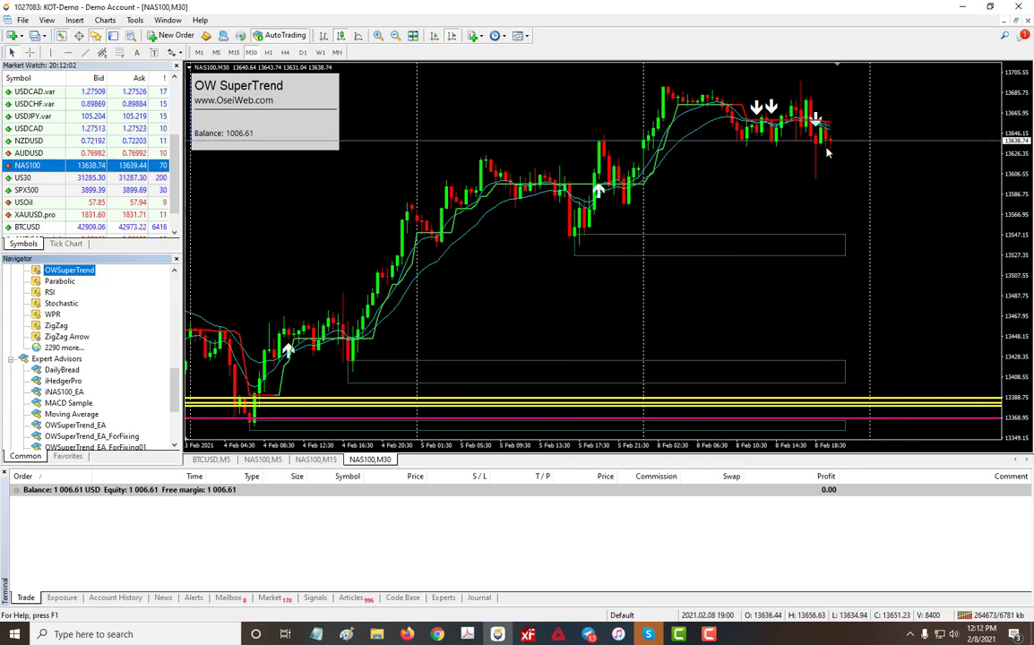
pyautogui.click(235, 53)
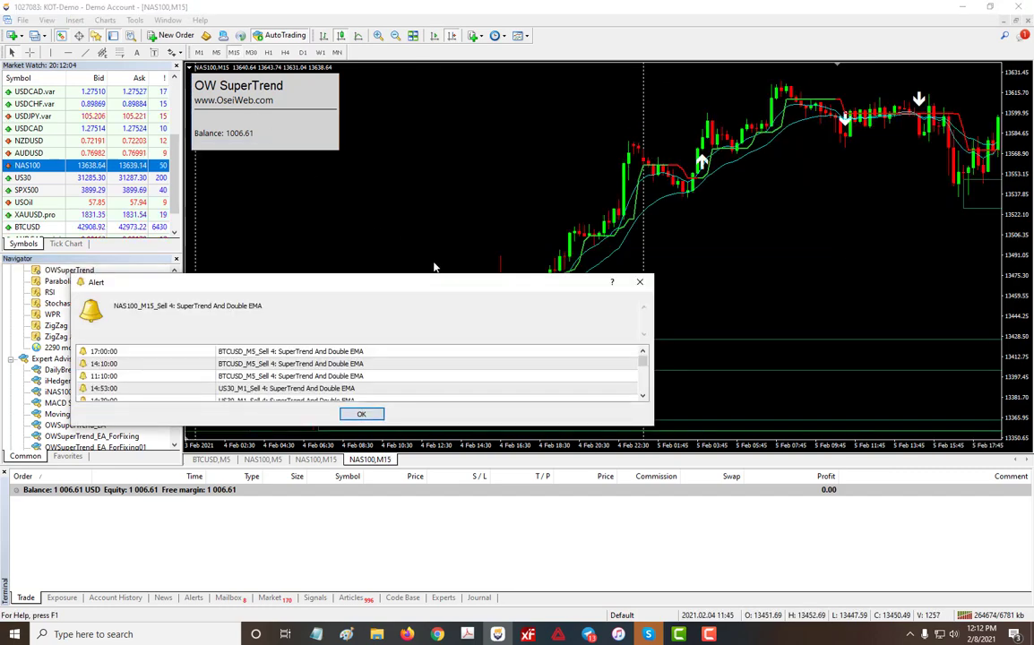
pyautogui.click(360, 416)
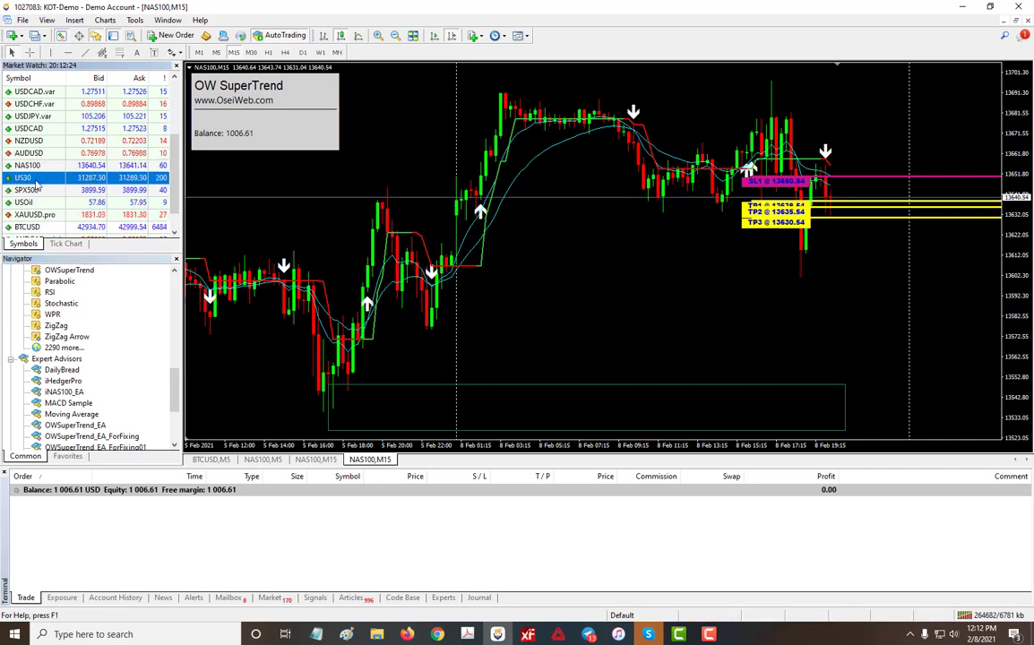
# Open a US30 chart, drop OWSuperTrend onto it, and pan back to earlier bars
pyautogui.rightClick(39, 184)
pyautogui.click(79, 202)
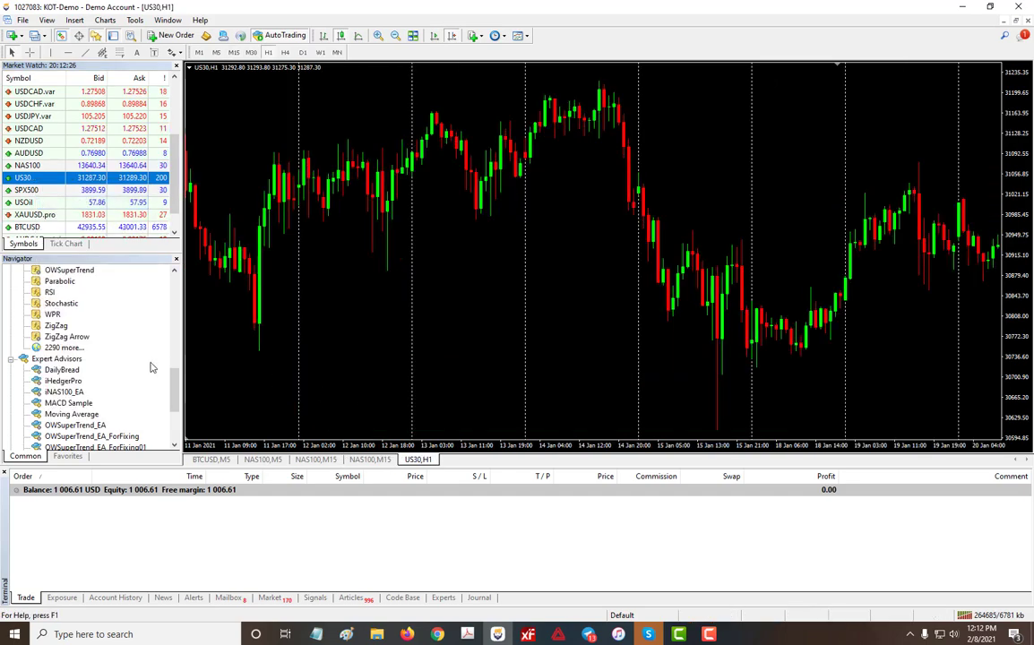
pyautogui.moveTo(75, 274); pyautogui.dragTo(467, 380)
pyautogui.click(307, 524)
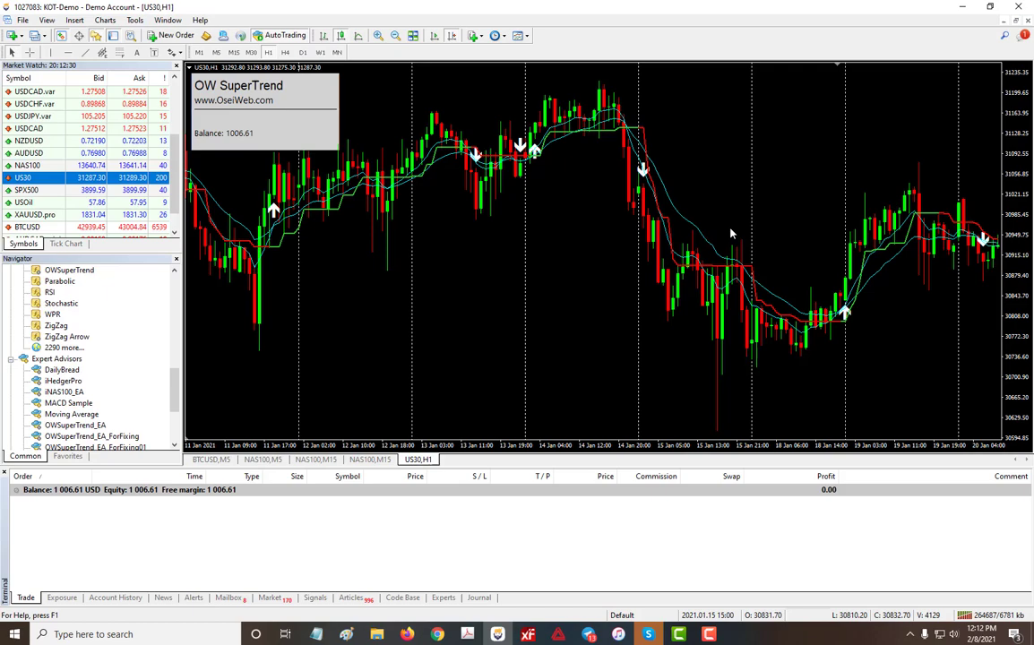
pyautogui.scroll(-10, 692, 316)
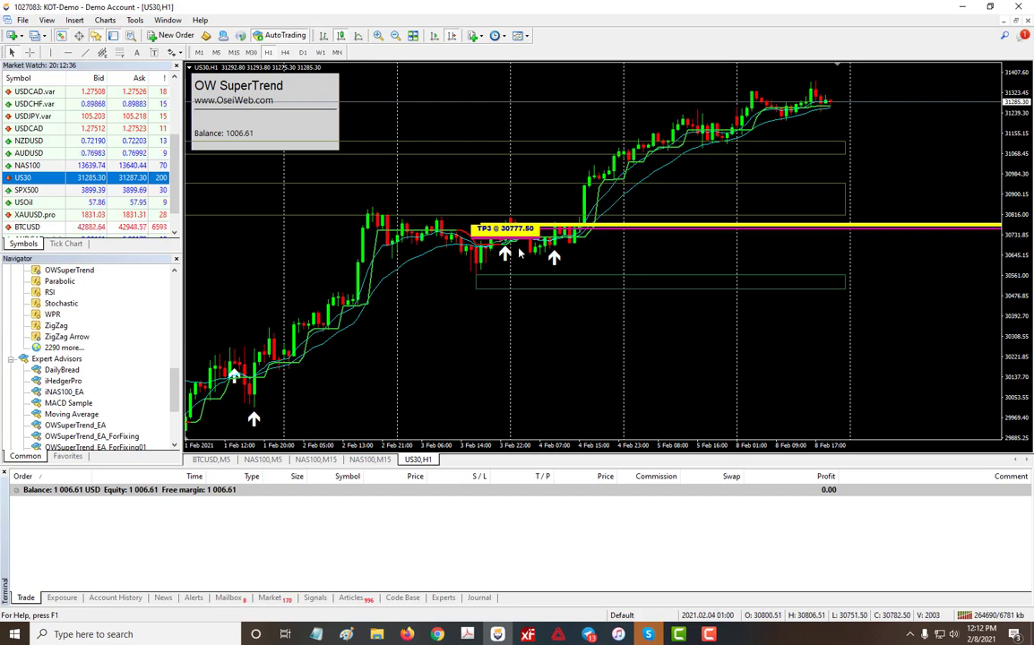
pyautogui.moveTo(190, 354); pyautogui.dragTo(498, 374)
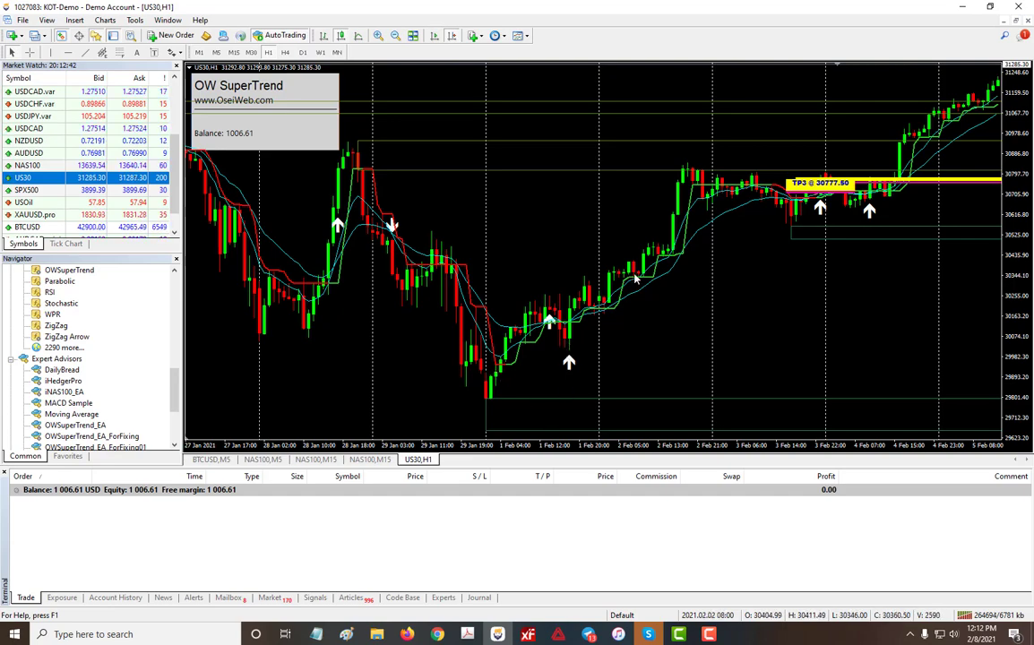
# Open a new EURUSD chart window from Market Watch
pyautogui.scroll(3, 87, 168)
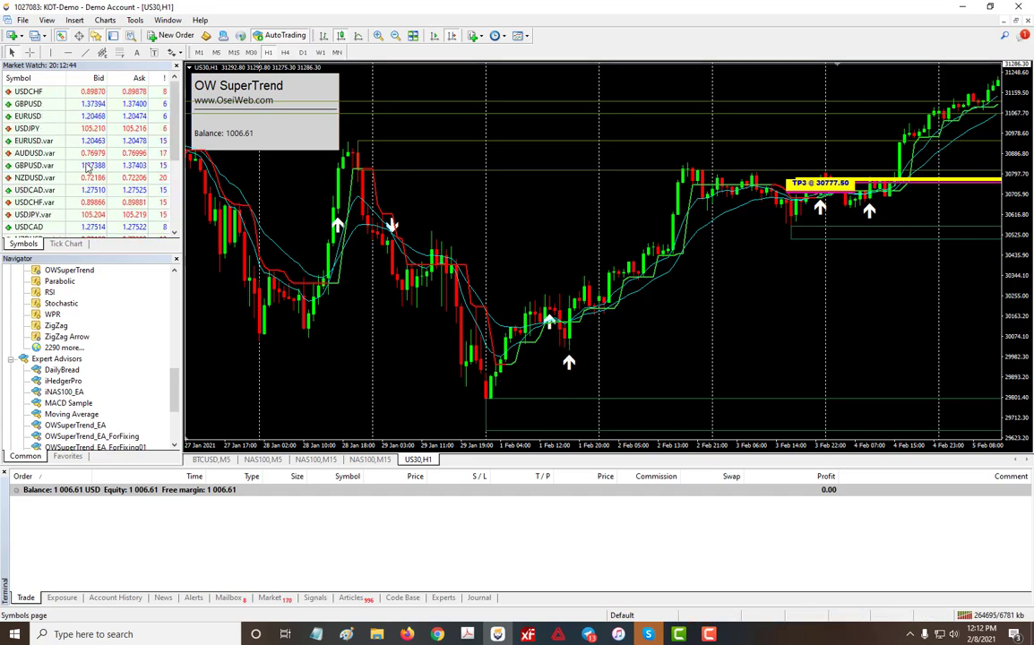
pyautogui.click(33, 116)
pyautogui.rightClick(33, 116)
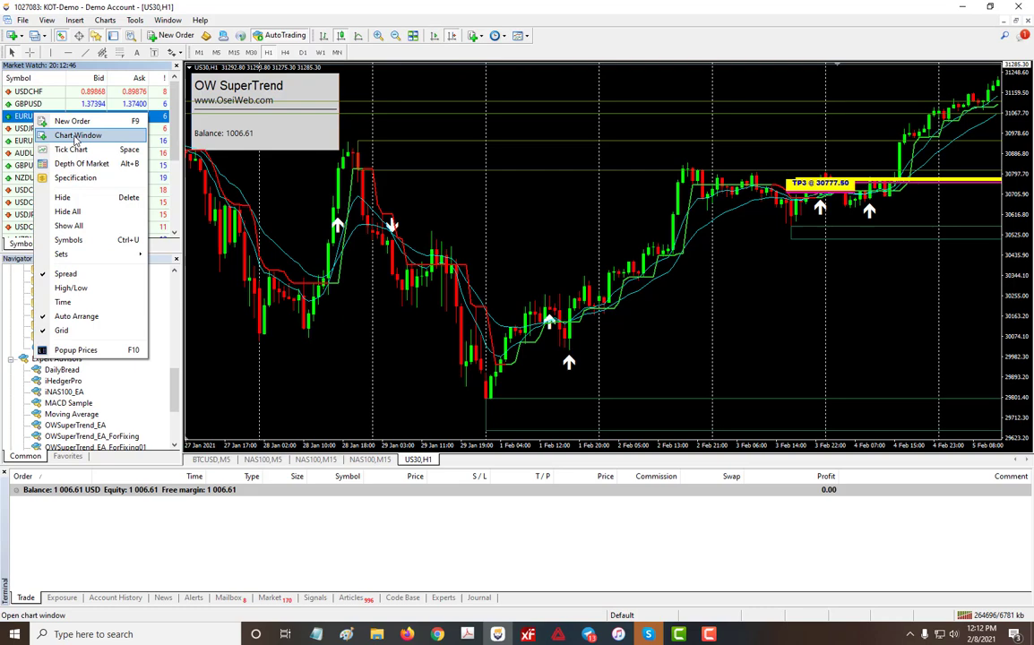
pyautogui.click(77, 137)
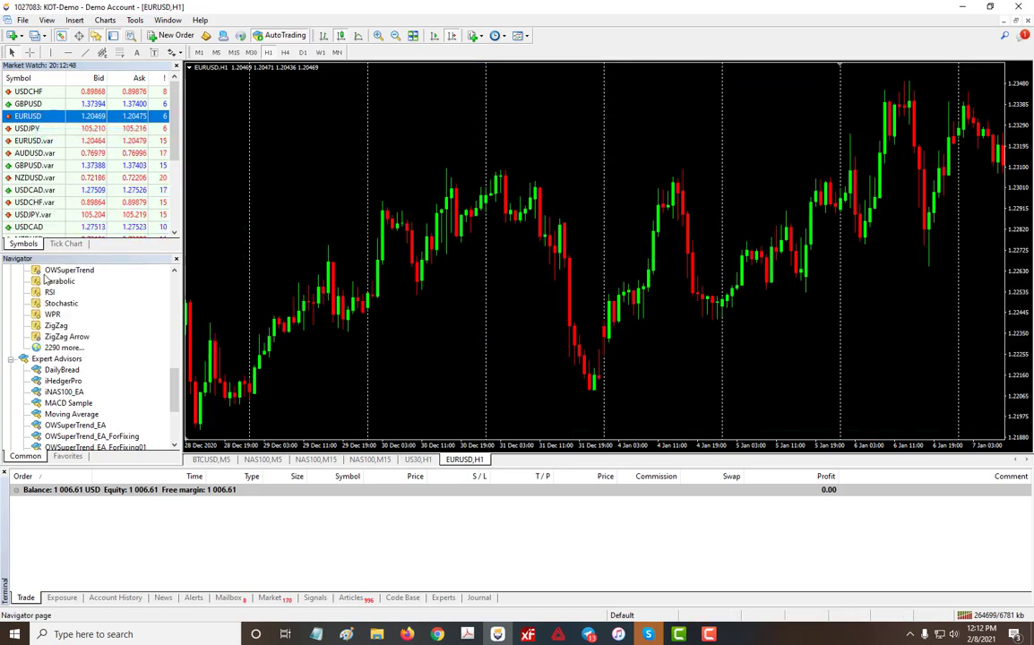
# Apply OWSuperTrend to the EURUSD chart and switch it to the M30 timeframe
pyautogui.doubleClick(75, 273)
pyautogui.click(300, 523)
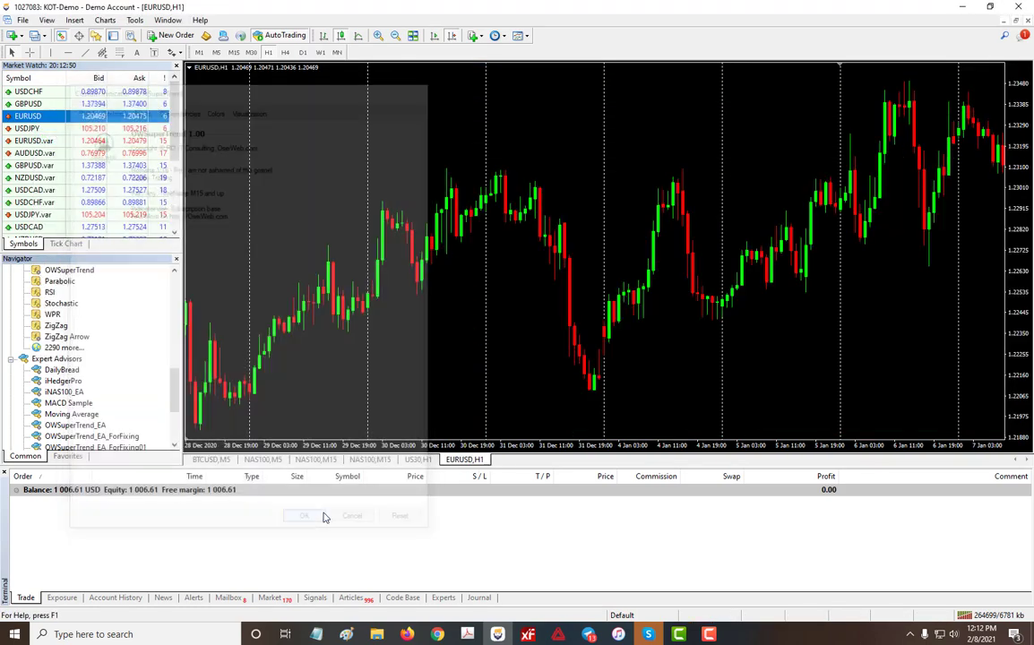
pyautogui.scroll(-15, 772, 343)
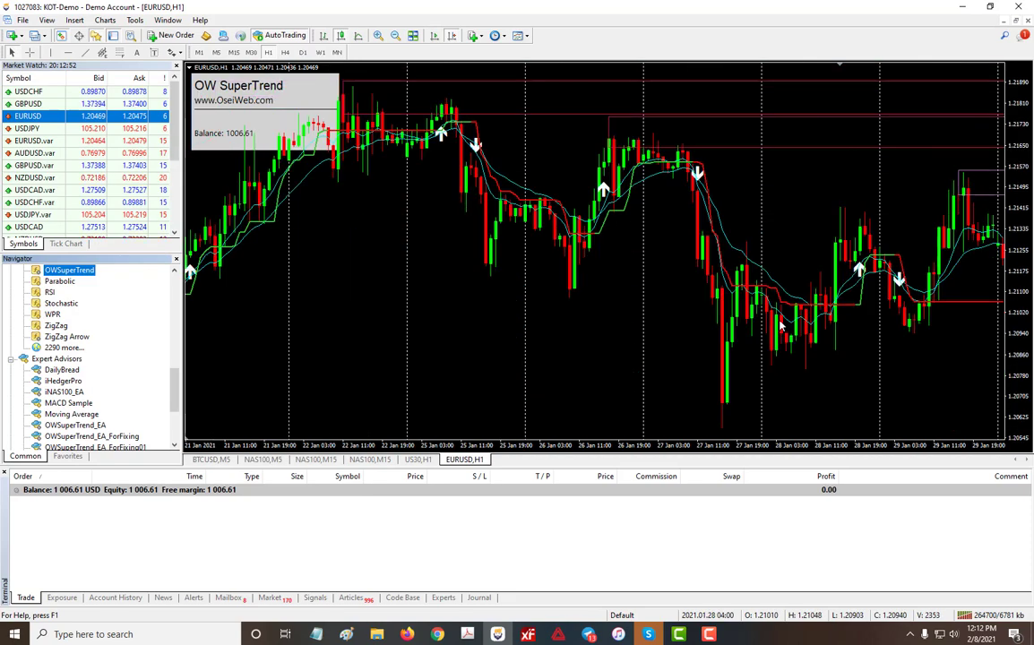
pyautogui.scroll(-5, 780, 325)
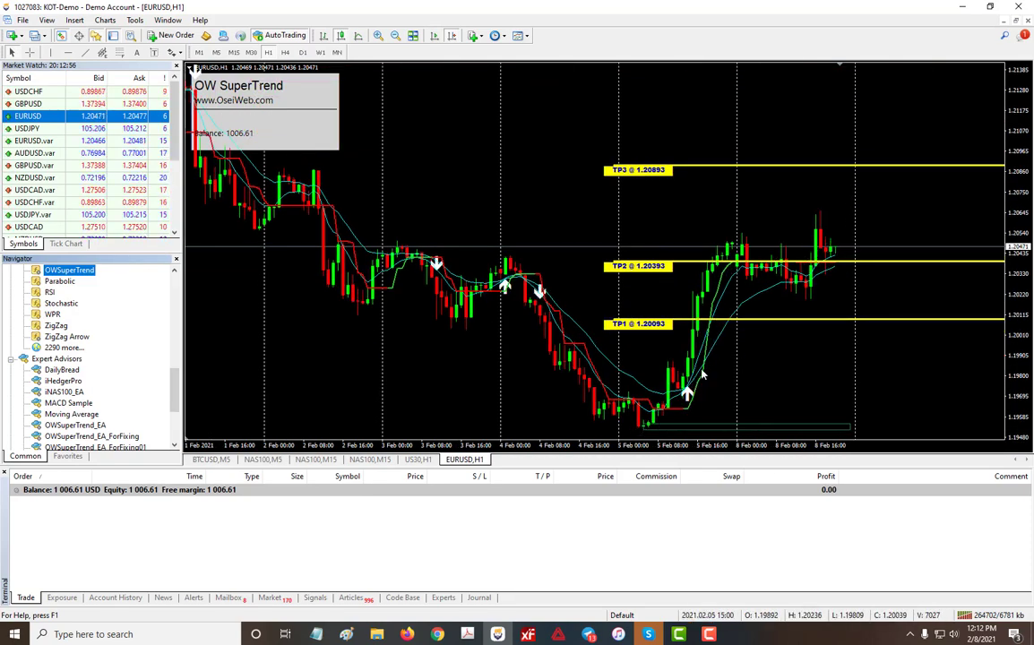
pyautogui.click(251, 52)
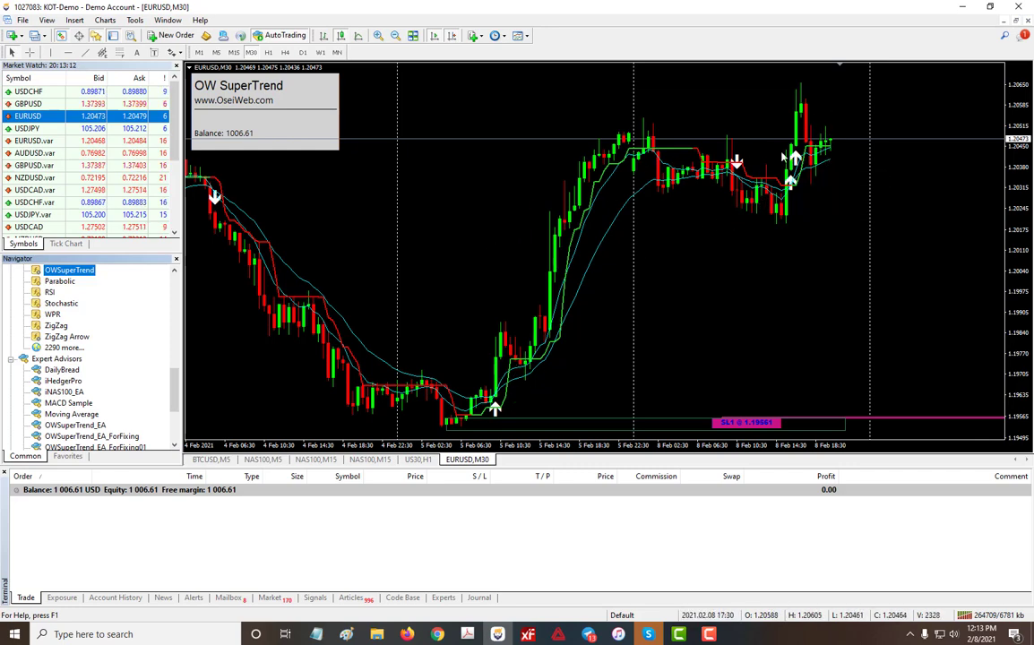
# Open OWSuperTrend's inputs from the Indicators List, showing Extreme SuperTrend mode, TP1 20, TP2 50, TP3 100, SL 100
pyautogui.rightClick(731, 213)
pyautogui.click(742, 310)
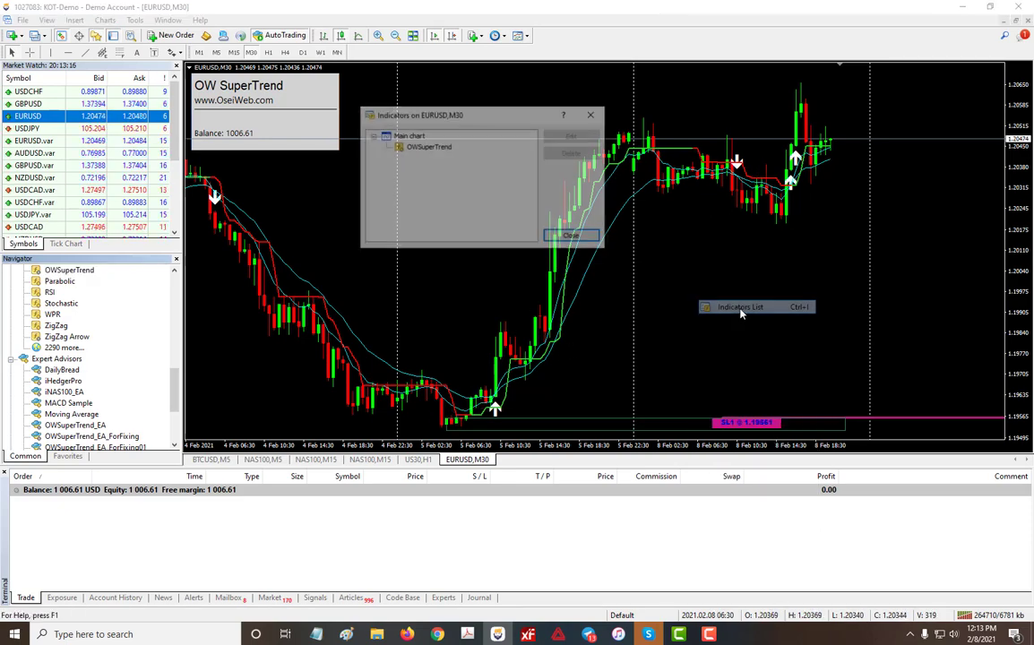
pyautogui.doubleClick(430, 149)
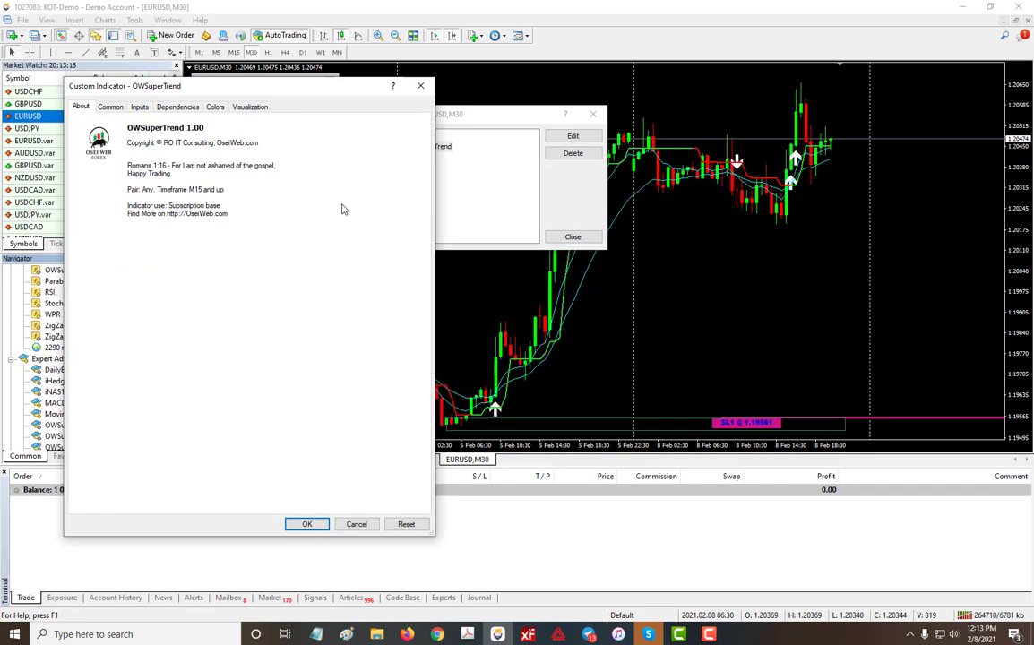
pyautogui.click(139, 106)
pyautogui.moveTo(201, 86); pyautogui.dragTo(473, 70)
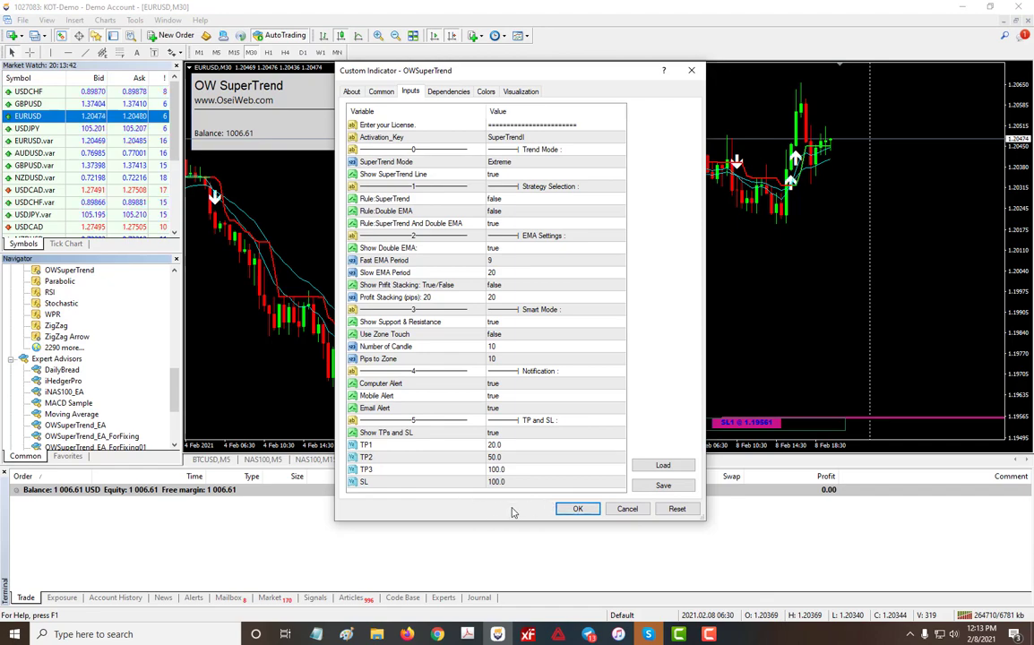
# Close the OWSuperTrend settings unchanged and view the Account History of closed trades
pyautogui.click(579, 510)
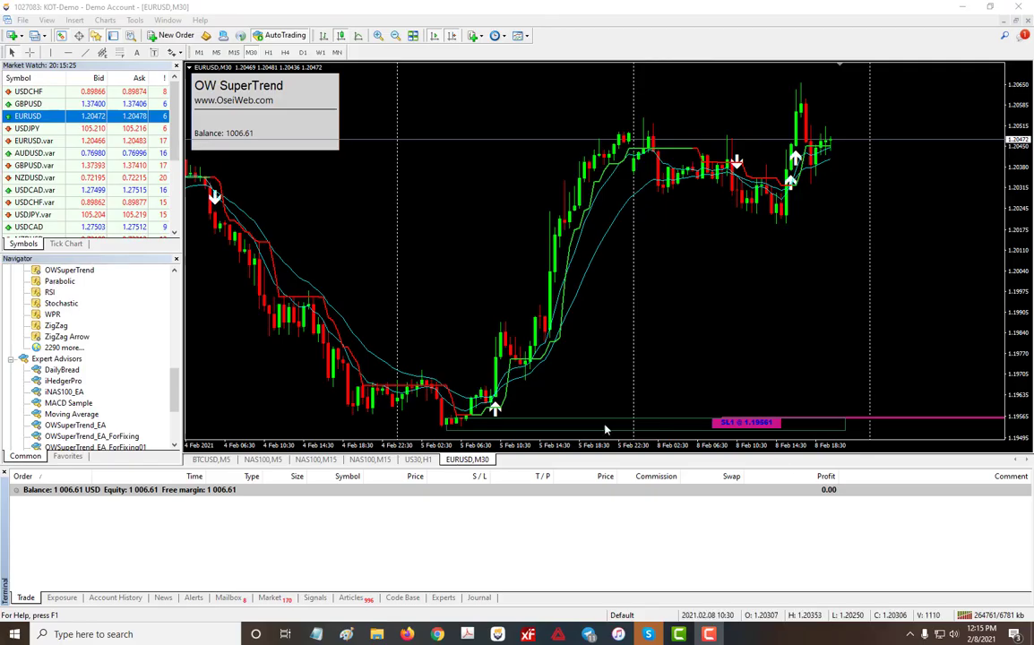
pyautogui.click(116, 597)
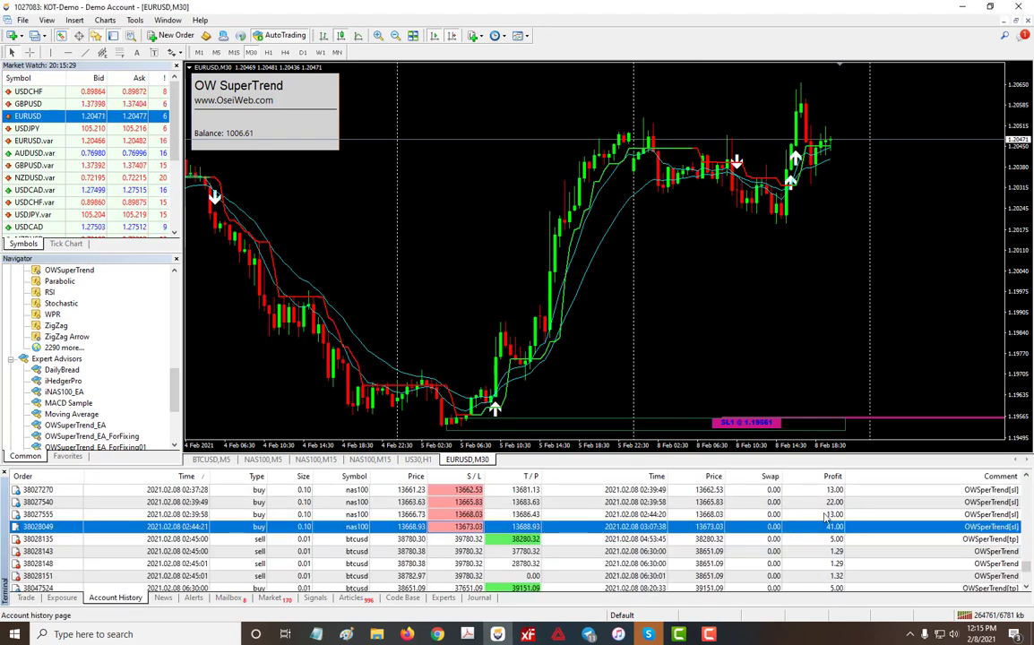